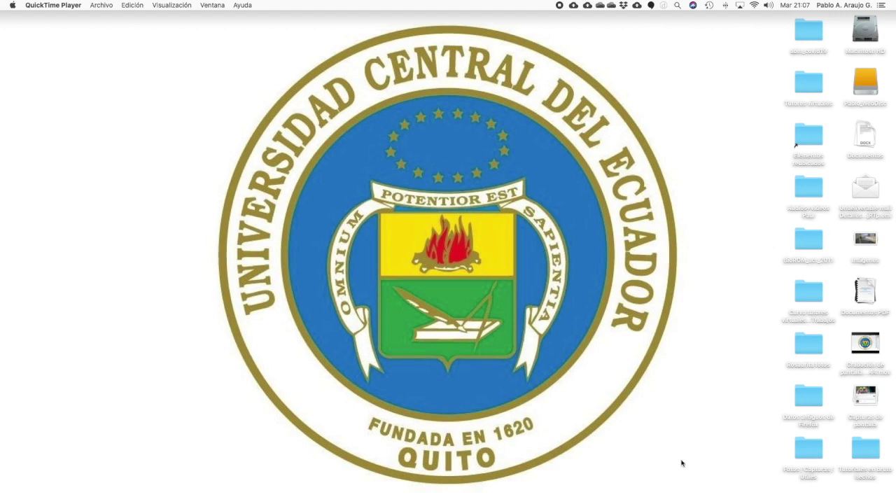
- Switch to Safari and log in to the Universidad Central del Ecuador virtual campus with the saved username and password
mouse_move(840, 497)
click(854, 479)
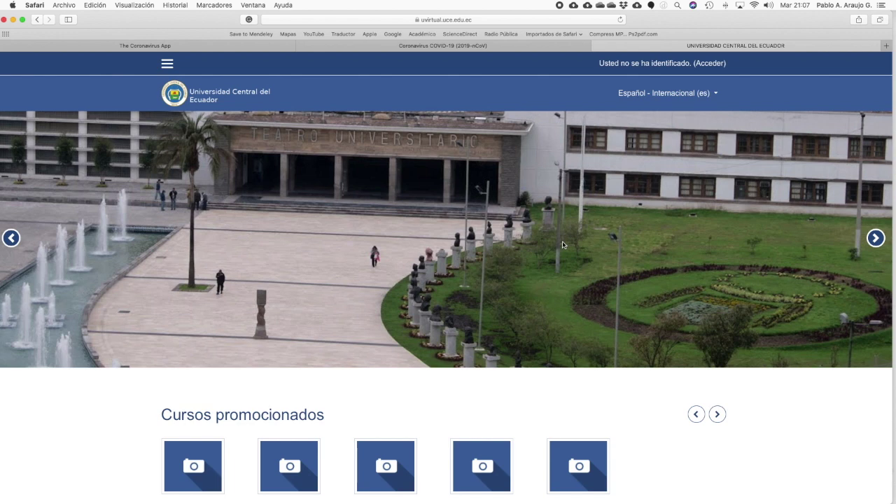
click(708, 63)
click(364, 195)
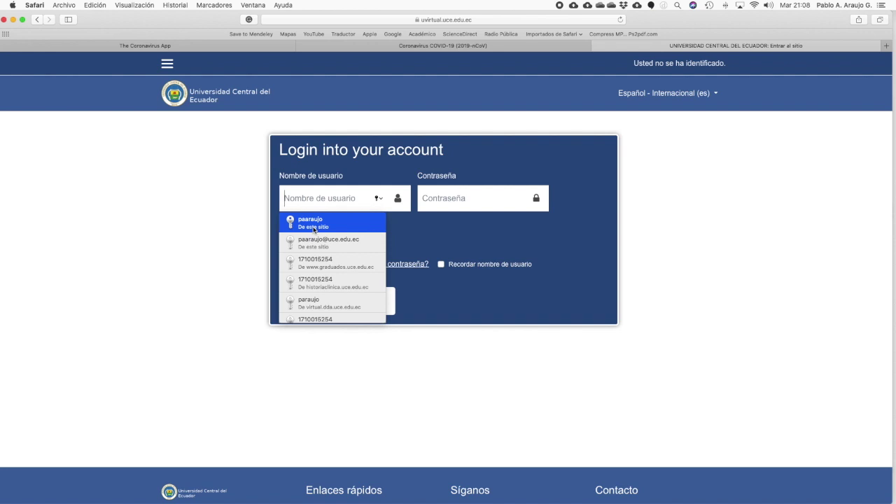
click(338, 224)
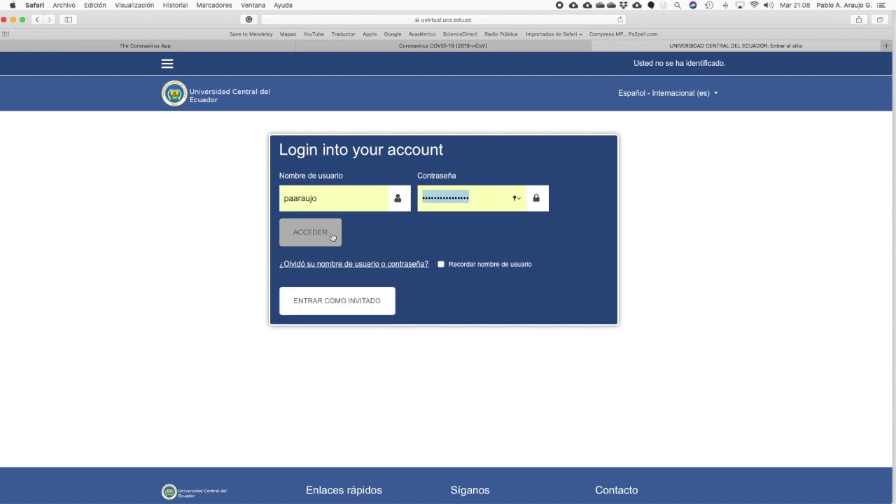
click(333, 237)
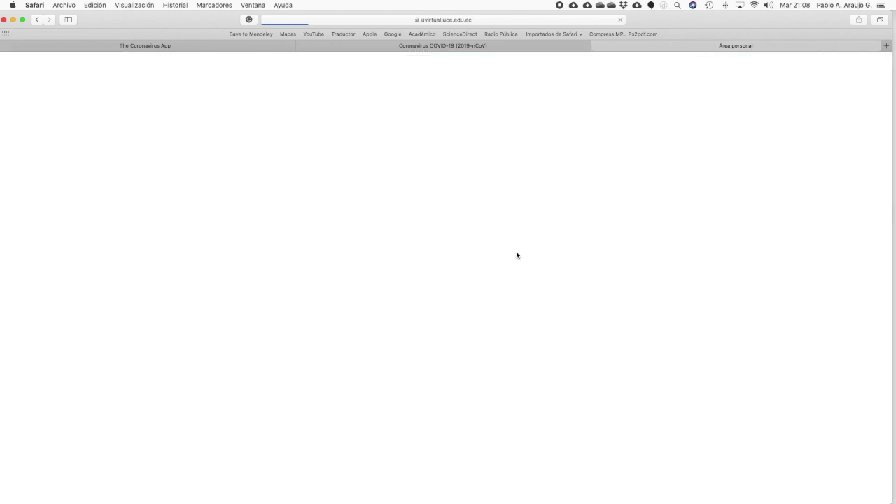
- Open the "Asistencia Curso 2020 - 2020" activity in the Biotecnología Industrial course and list all its sessions
scroll(254, 276, down, 3)
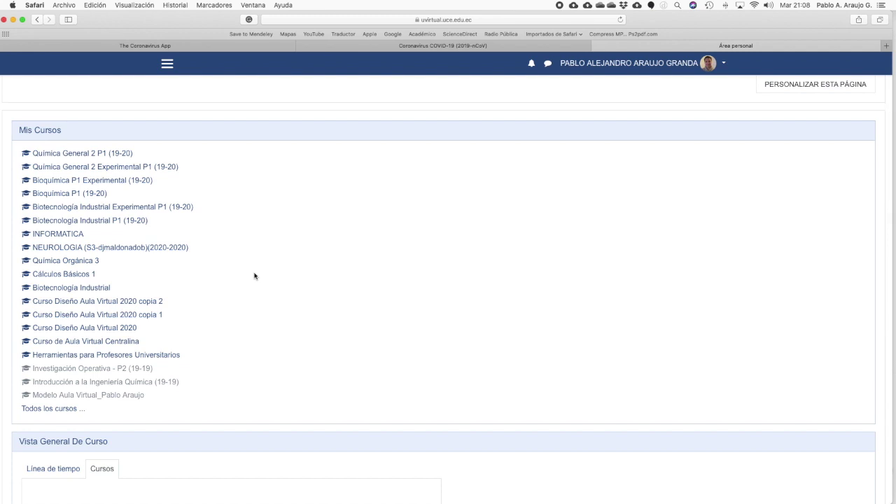
click(65, 290)
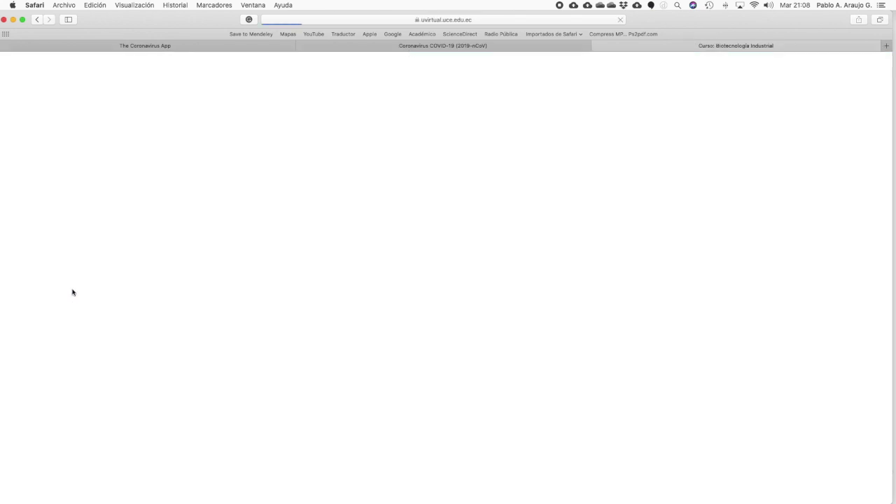
scroll(281, 274, down, 10)
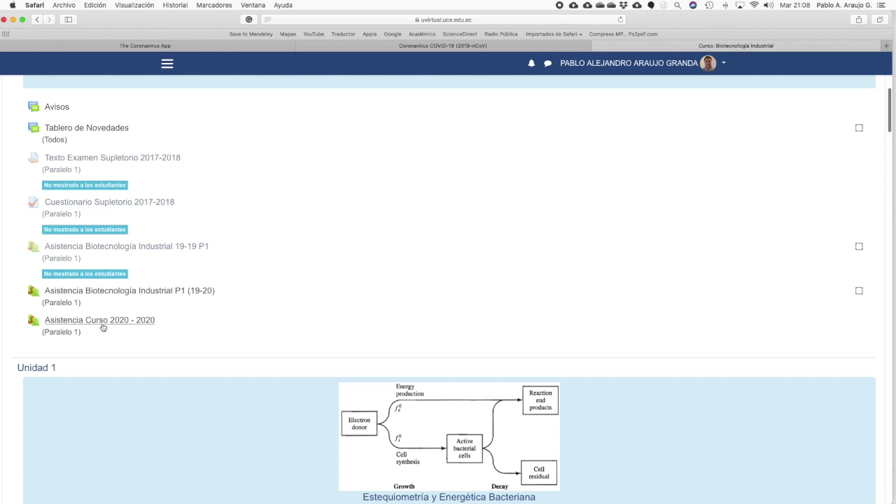
click(118, 322)
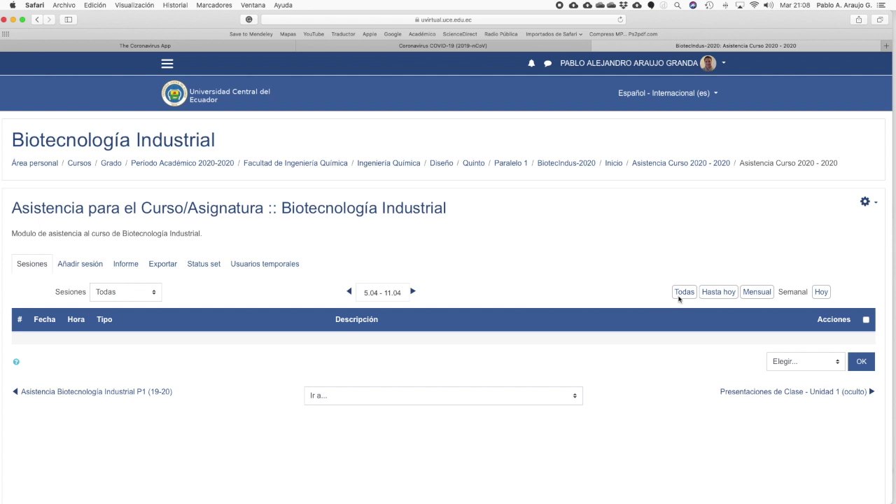
click(686, 292)
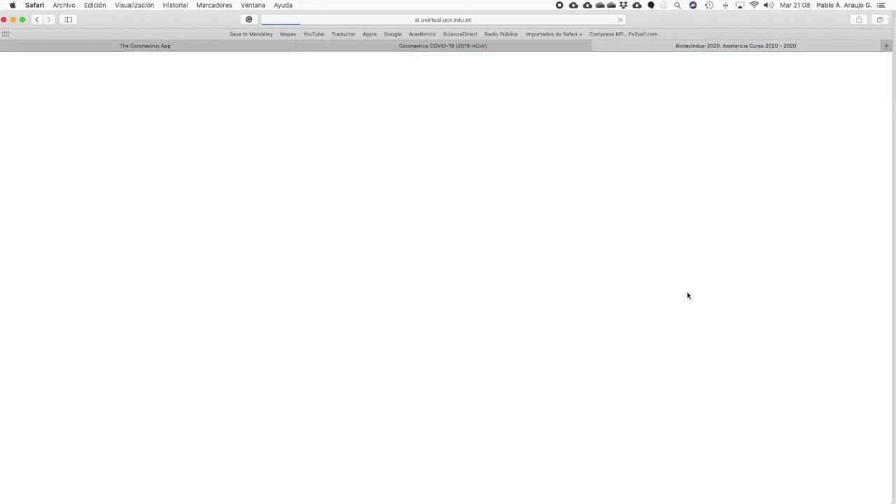
scroll(579, 317, down, 5)
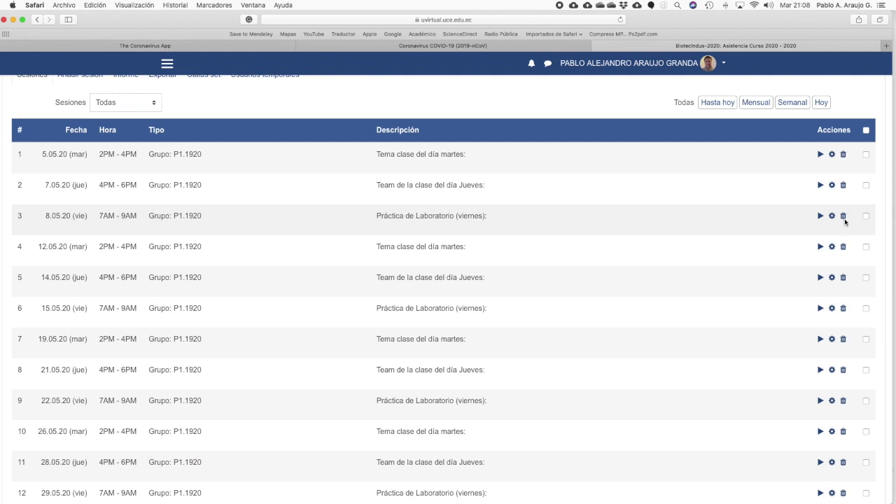
- View the attendance-taking page of the 5.05.20 session and return to the session list
click(821, 155)
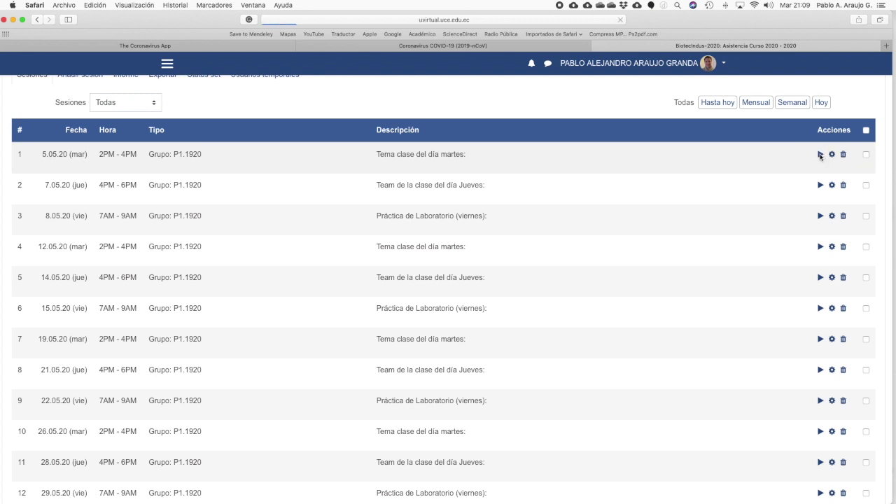
scroll(418, 292, down, 3)
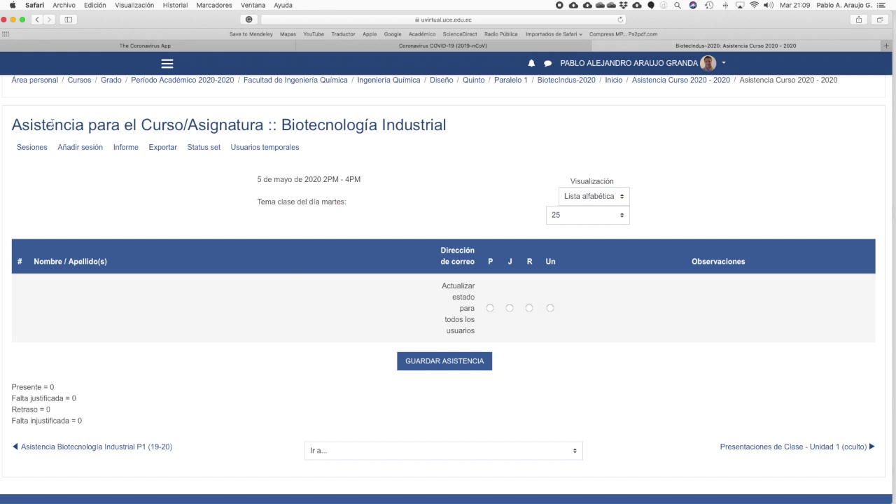
click(38, 19)
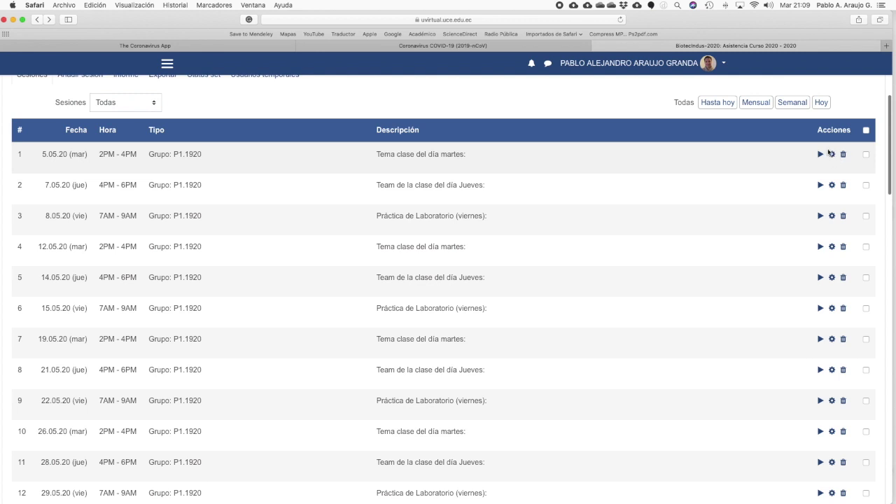
- Open the 5.05.20 session's settings for editing, place the cursor in its description and save the session
click(832, 154)
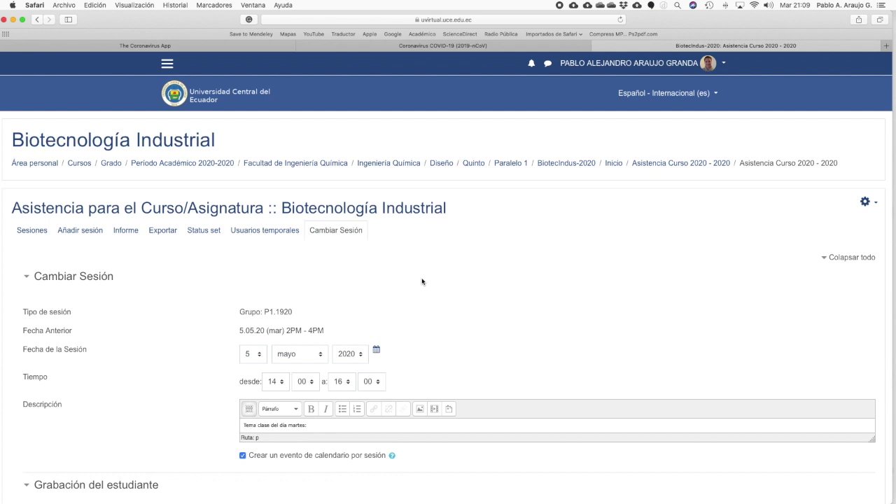
scroll(422, 282, down, 4)
click(315, 292)
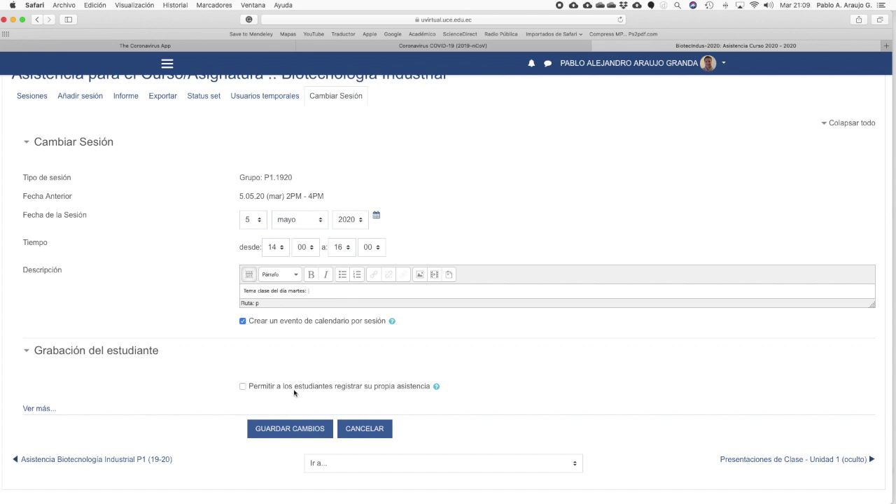
click(289, 427)
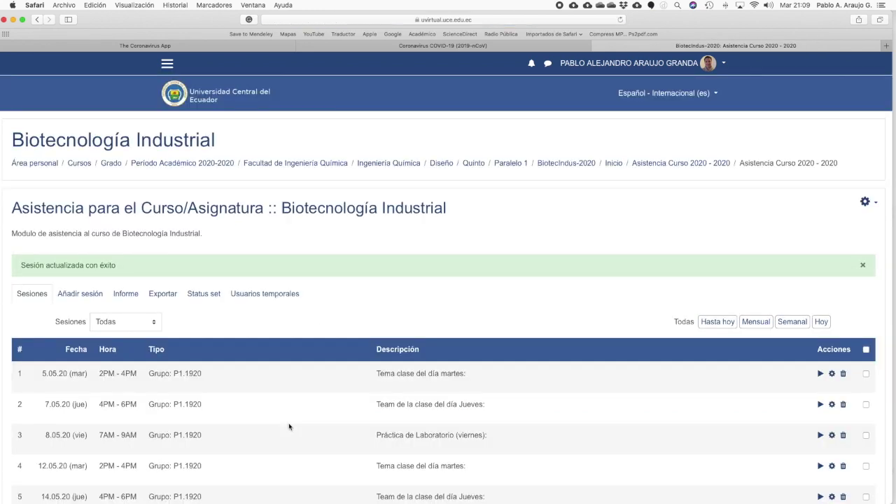
- Delete the "J: Falta justificada" status from the attendance activity's status set and confirm the deletion
scroll(553, 315, down, 2)
scroll(554, 315, down, 3)
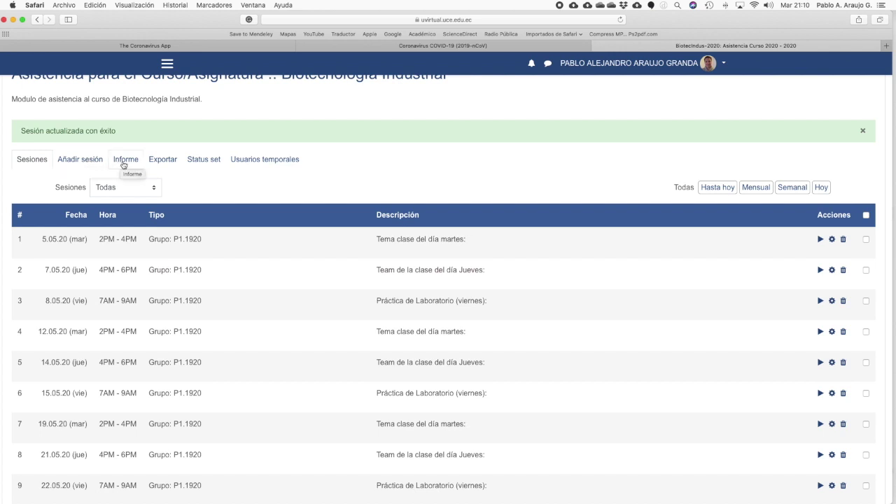
click(199, 160)
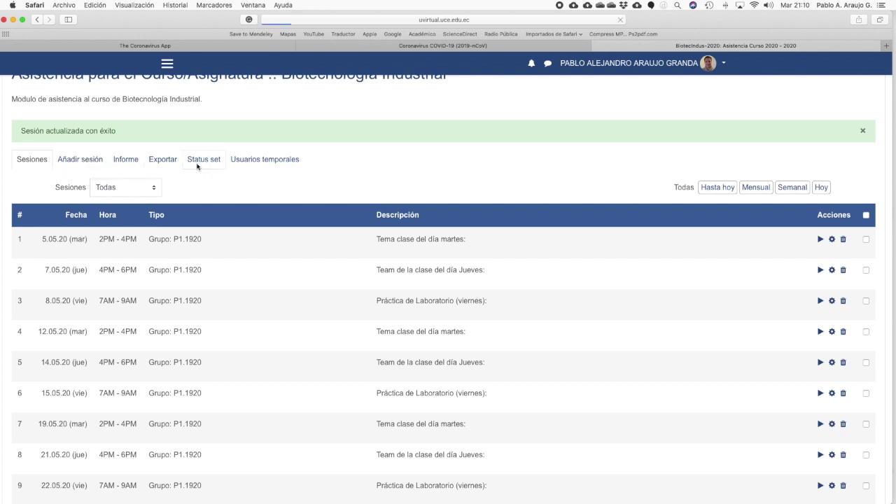
scroll(371, 323, down, 3)
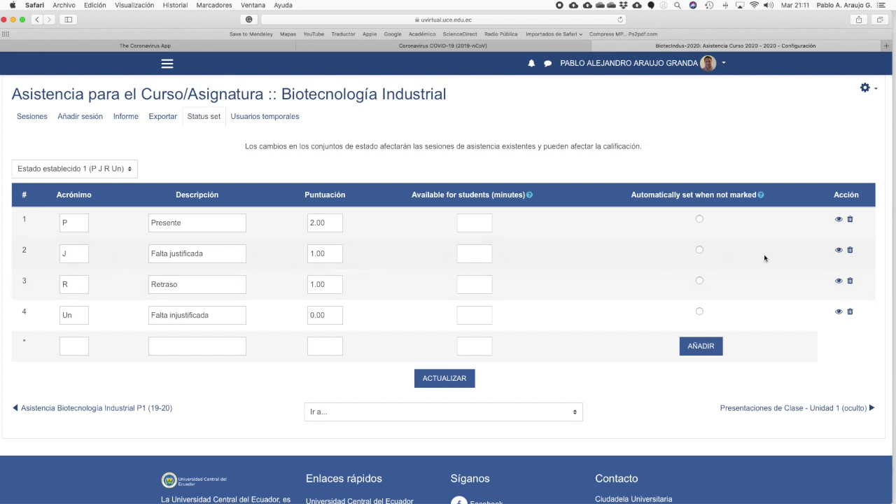
click(850, 252)
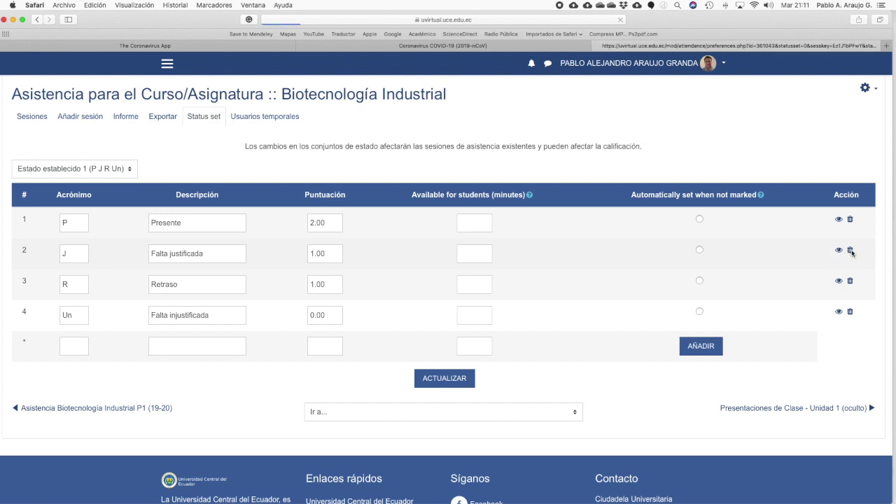
click(457, 364)
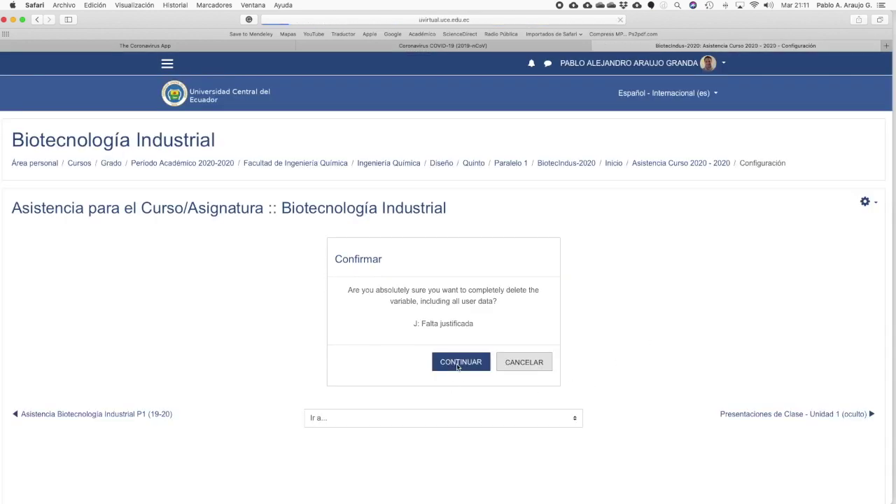
- Change the description of the "Un" status to "Falta" and update the status set
scroll(381, 370, down, 3)
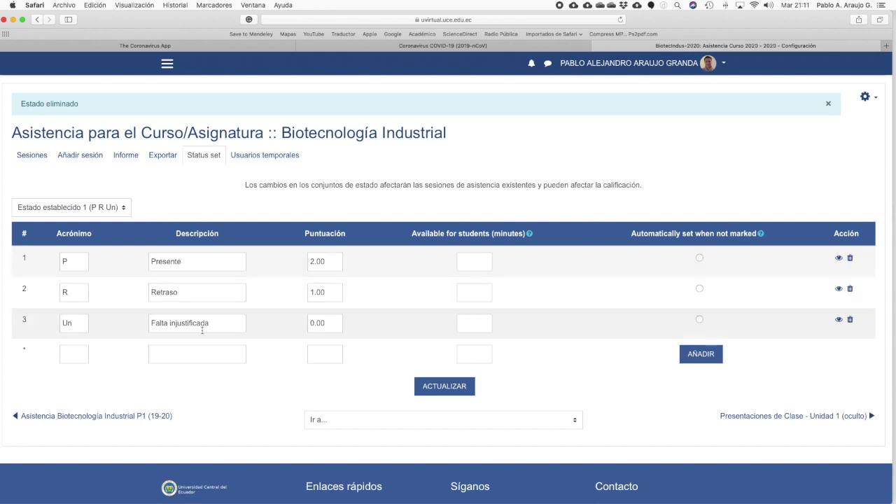
click(213, 323)
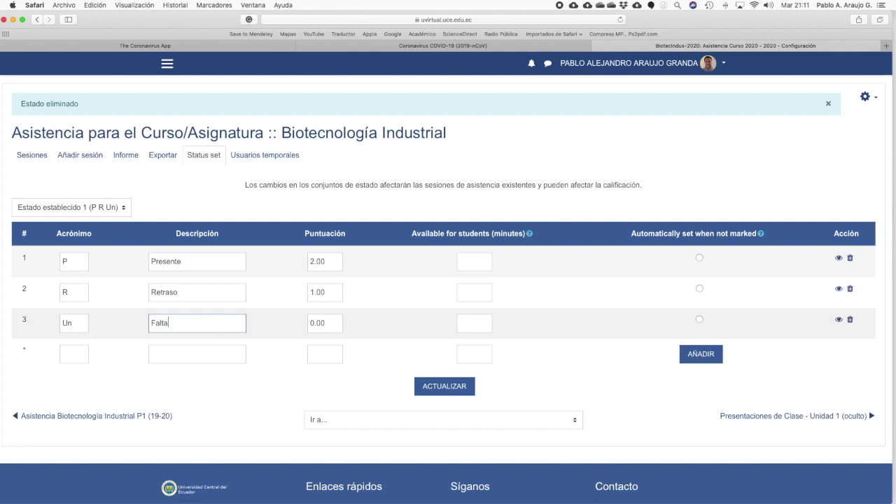
click(422, 389)
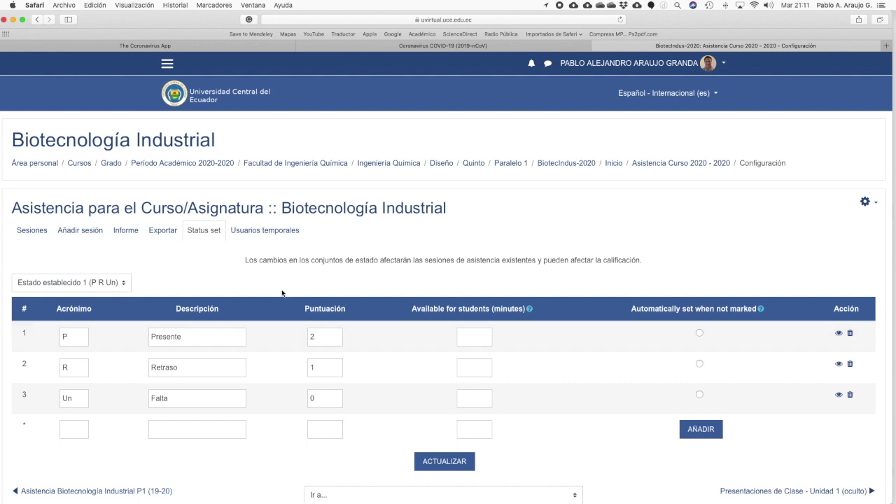
- Open the "Asistencia Biotecnología Industrial P1 (19-20)" activity in the course of the same name and list all its sessions
click(42, 231)
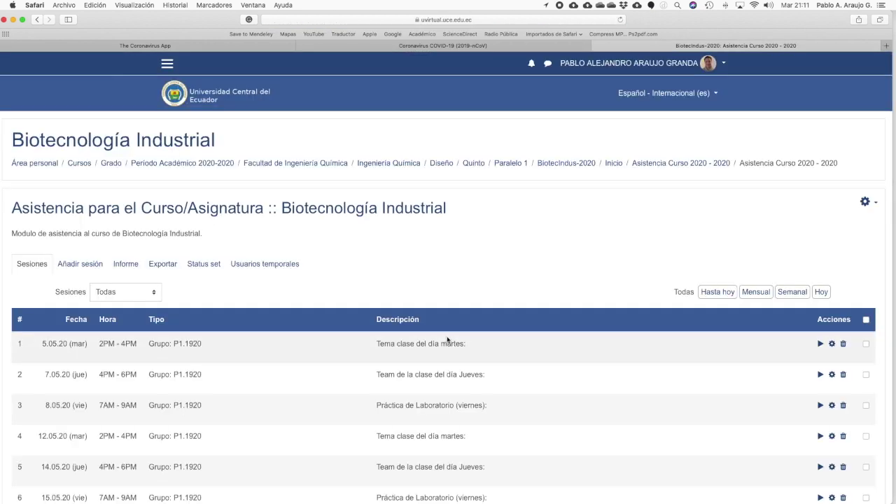
scroll(447, 340, down, 2)
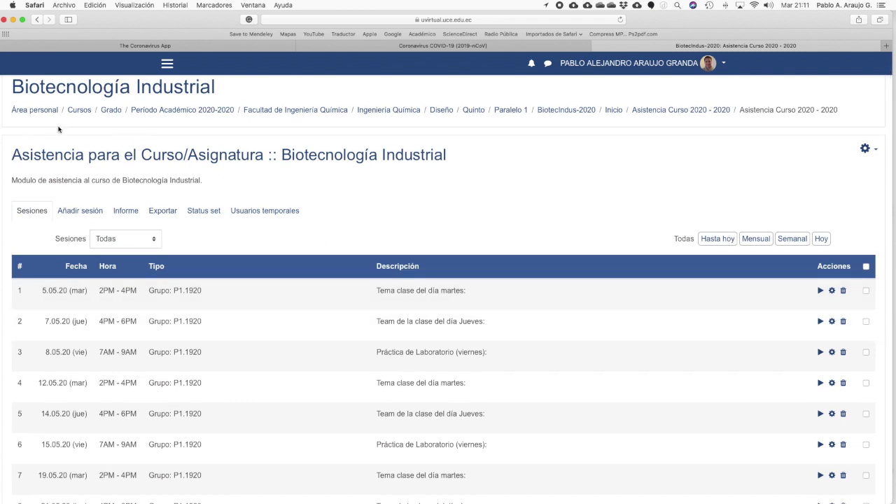
click(43, 112)
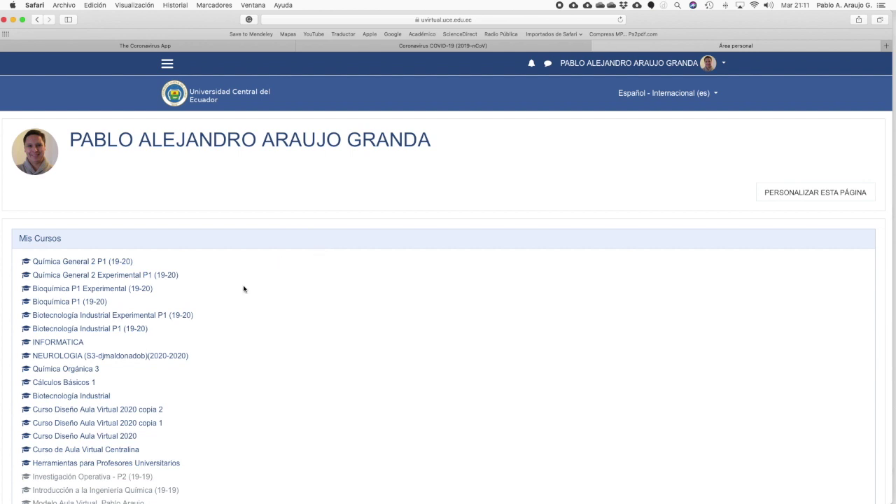
click(135, 334)
scroll(300, 336, down, 3)
scroll(300, 337, down, 5)
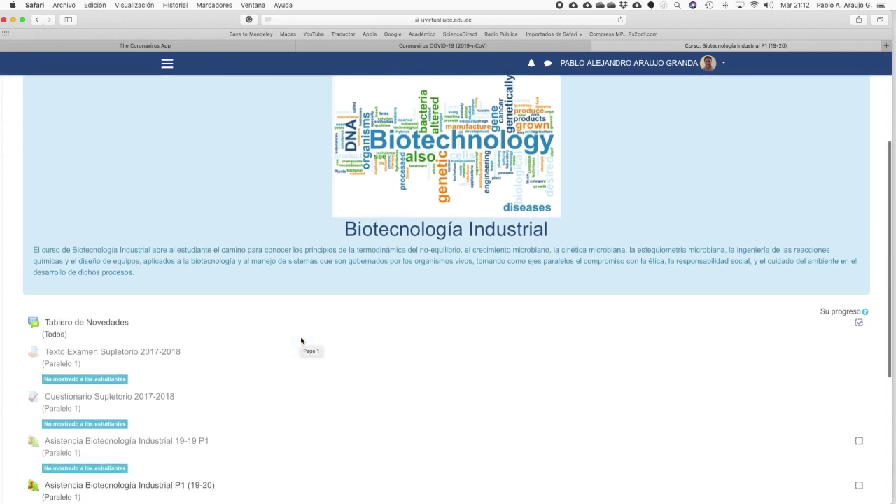
click(151, 357)
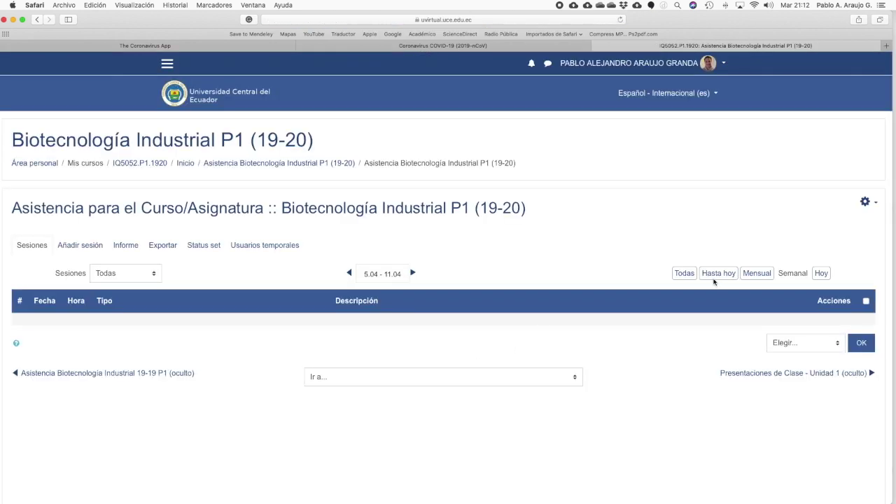
click(685, 273)
scroll(308, 342, down, 2)
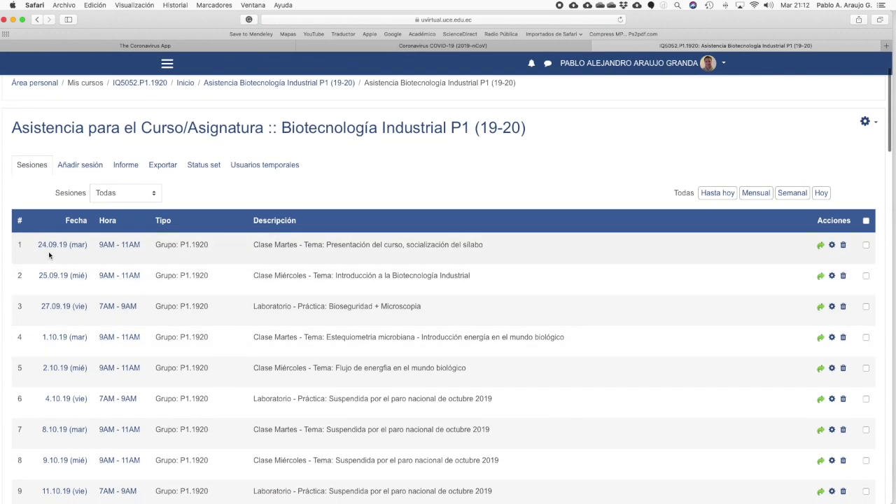
- Review the dates and topics in the full session list and open the attendance record of the 24.09.19 session
scroll(524, 300, down, 5)
scroll(524, 301, down, 10)
scroll(524, 301, down, 8)
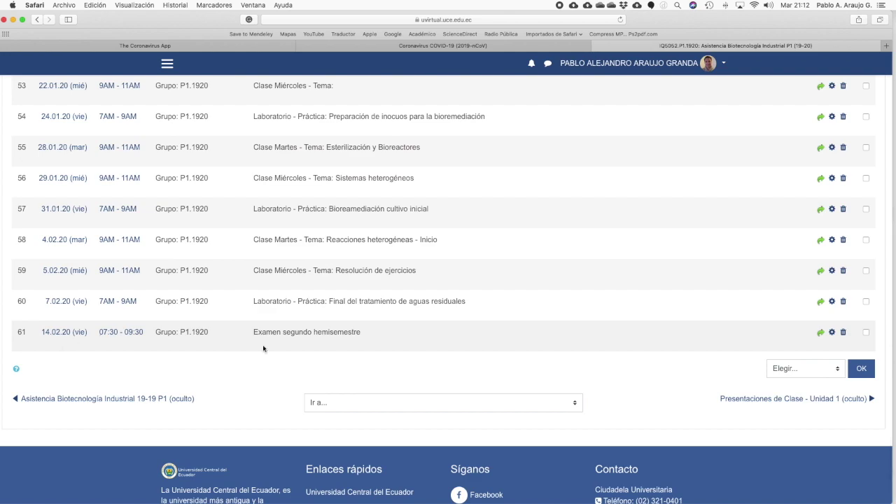
scroll(645, 344, up, 15)
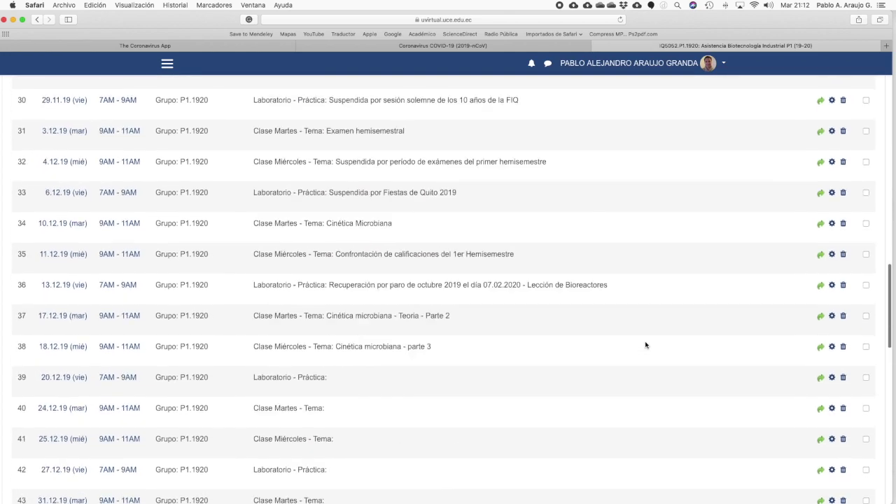
scroll(645, 344, up, 15)
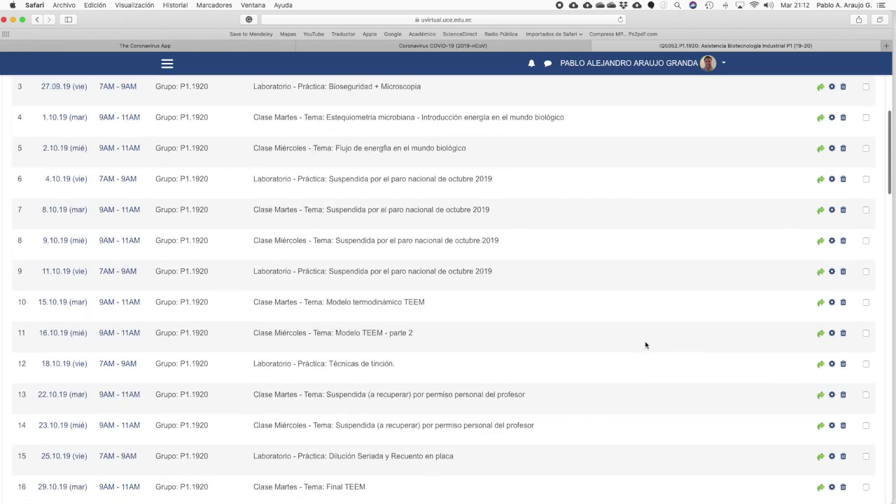
scroll(810, 301, down, 5)
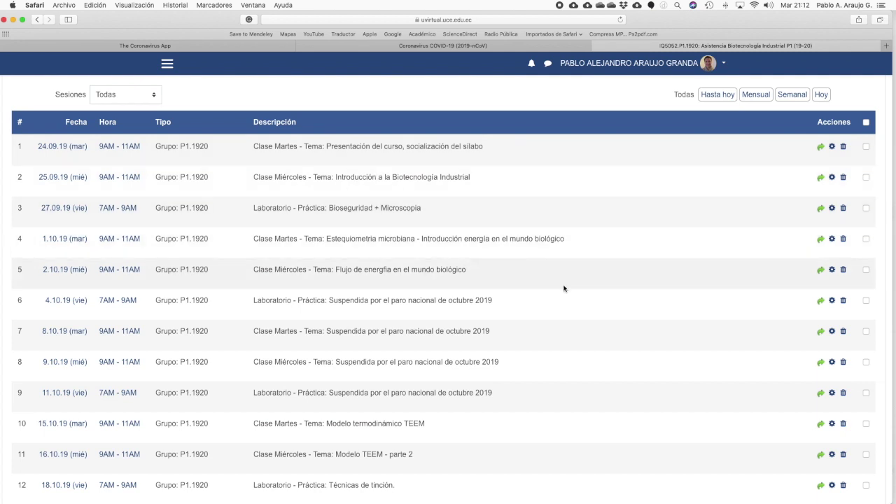
click(820, 148)
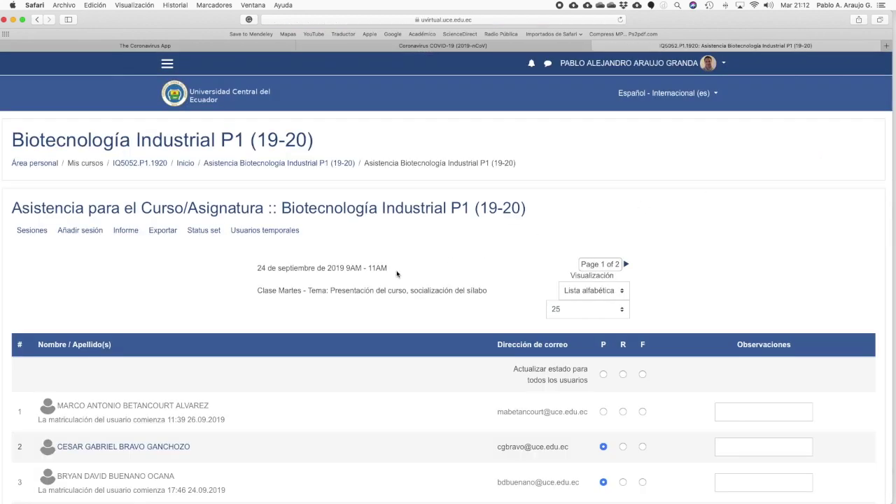
- Examine the students' attendance marks for the 24.09.19 session and return to the session list
scroll(396, 274, down, 1)
scroll(419, 348, down, 3)
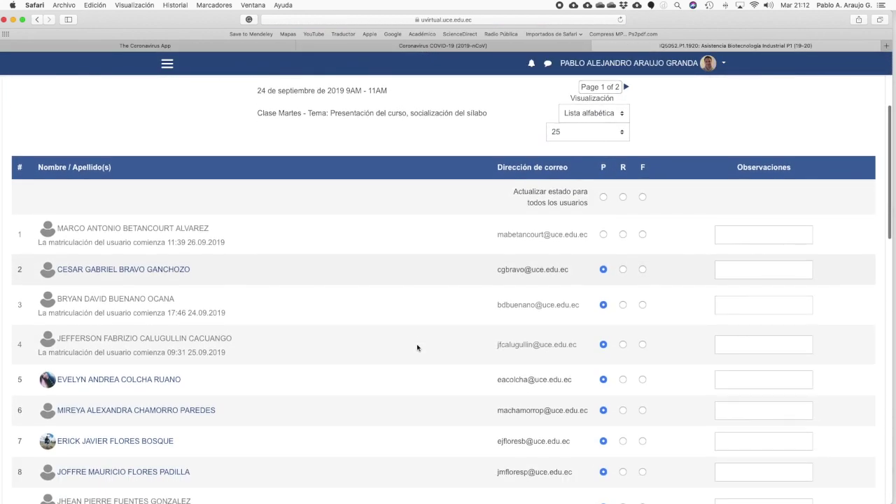
scroll(417, 348, down, 3)
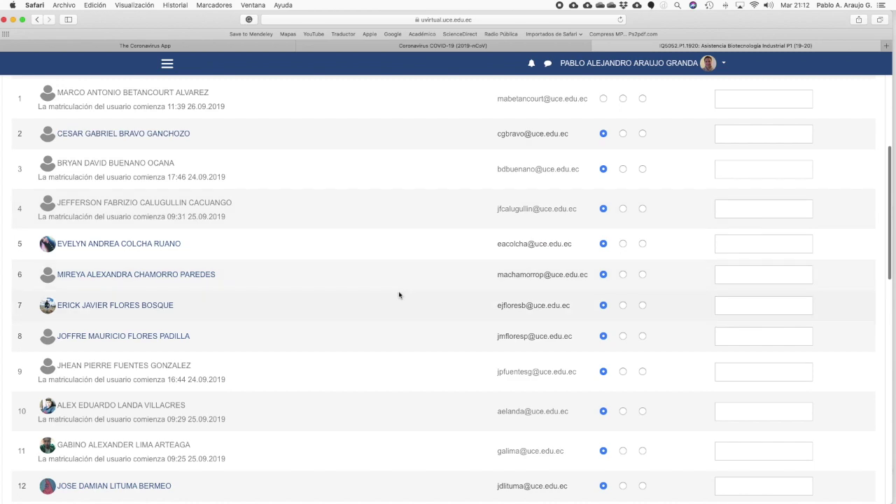
scroll(604, 369, down, 15)
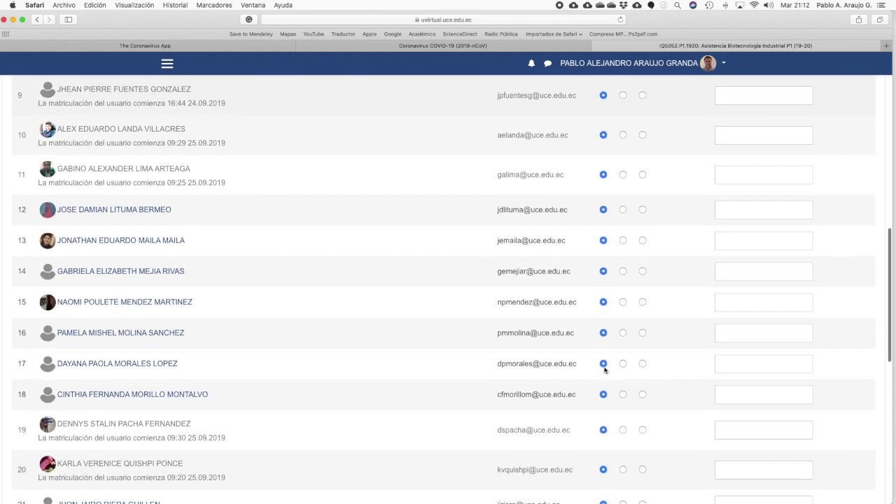
scroll(605, 370, up, 20)
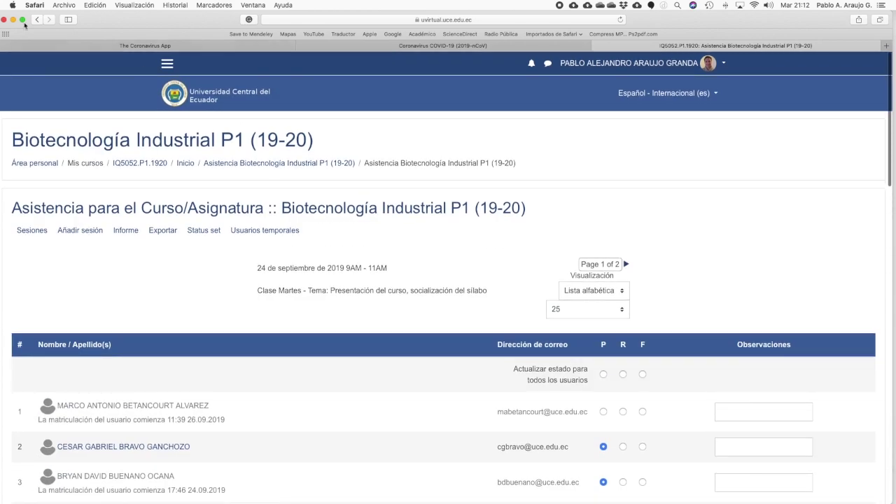
click(38, 20)
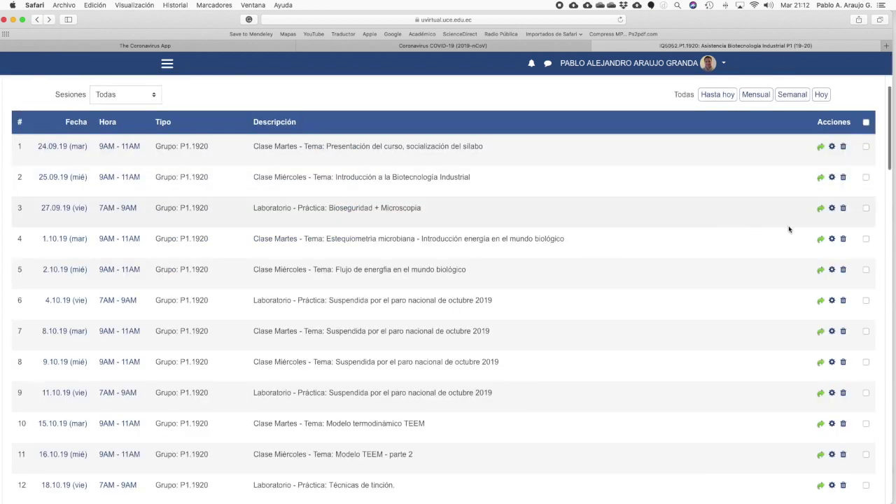
- Open the settings of the 24.09.19 session, review its date, time and description, and cancel without saving
click(832, 147)
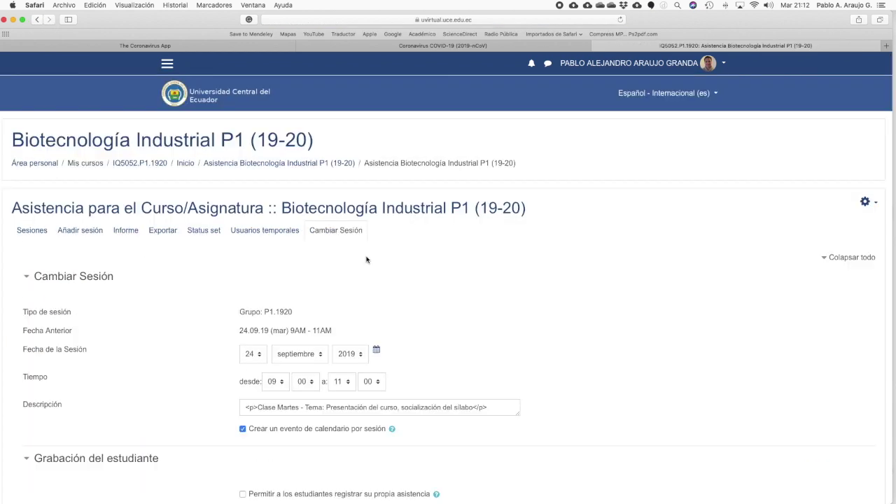
scroll(365, 259, down, 3)
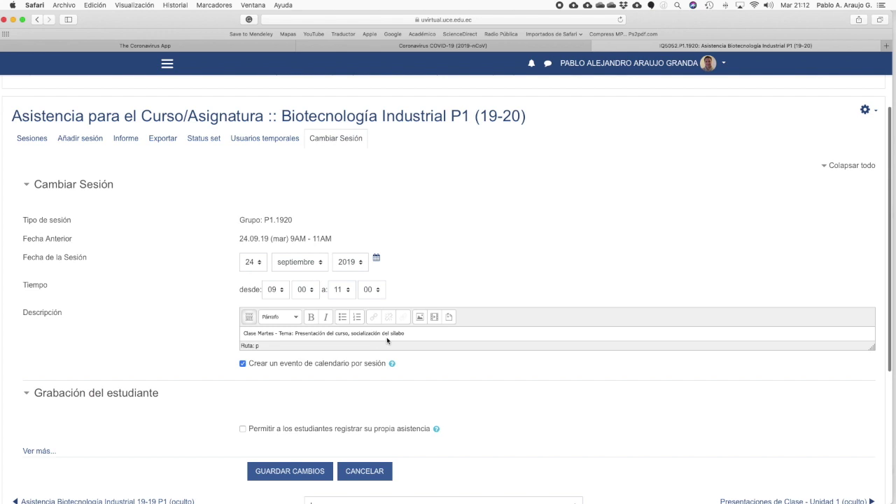
click(365, 471)
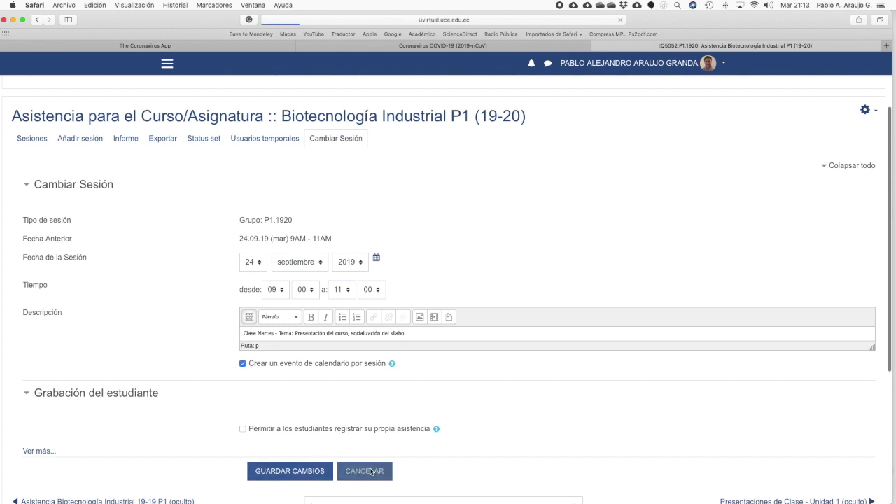
- Examine the dates, types and topic descriptions across the full session list, from the first session to the last
scroll(503, 299, down, 5)
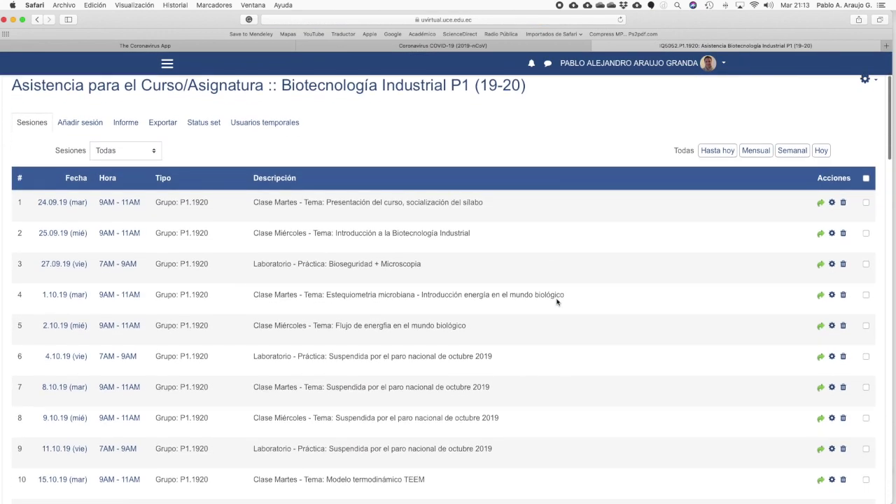
scroll(557, 302, down, 2)
scroll(558, 302, down, 16)
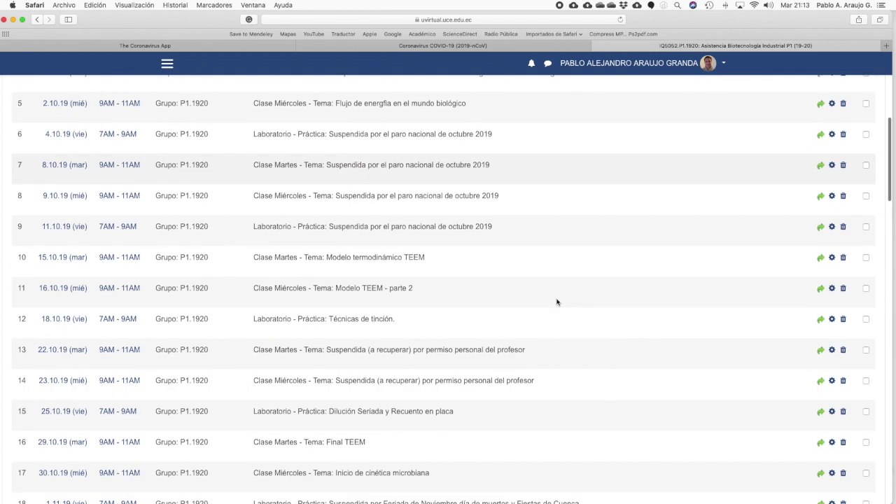
scroll(557, 302, down, 12)
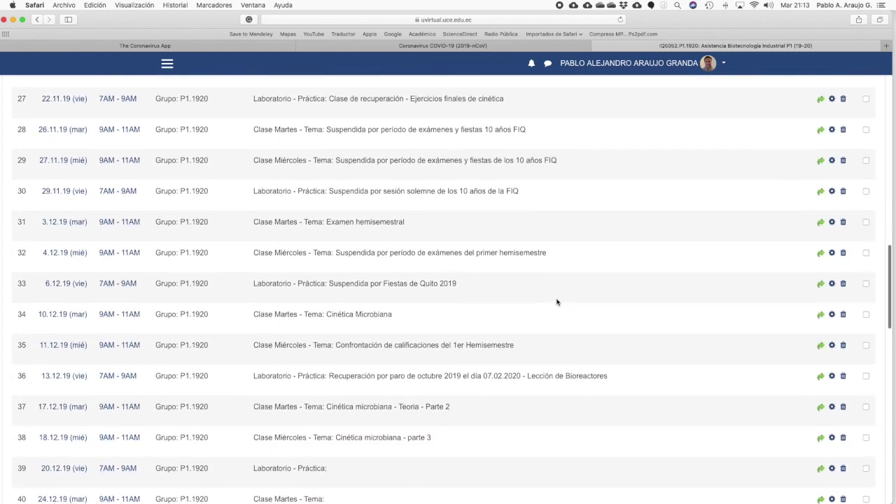
scroll(557, 300, down, 7)
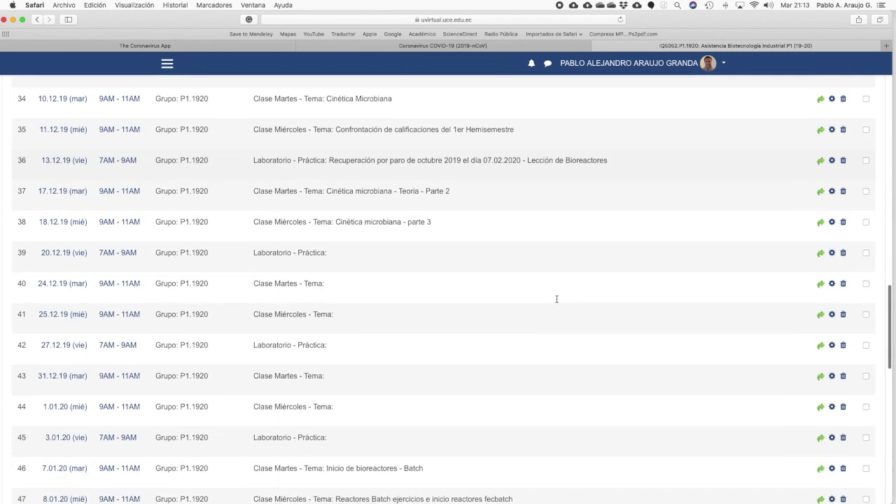
scroll(557, 302, down, 6)
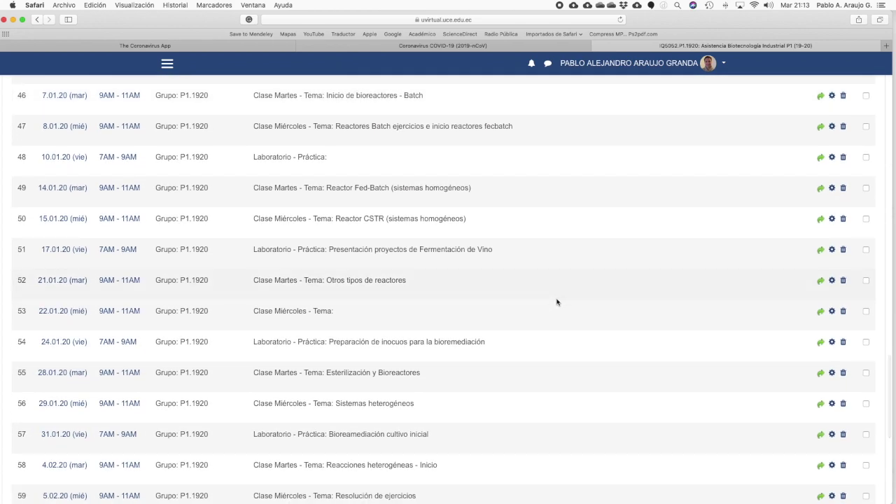
scroll(557, 302, down, 9)
scroll(557, 302, up, 20)
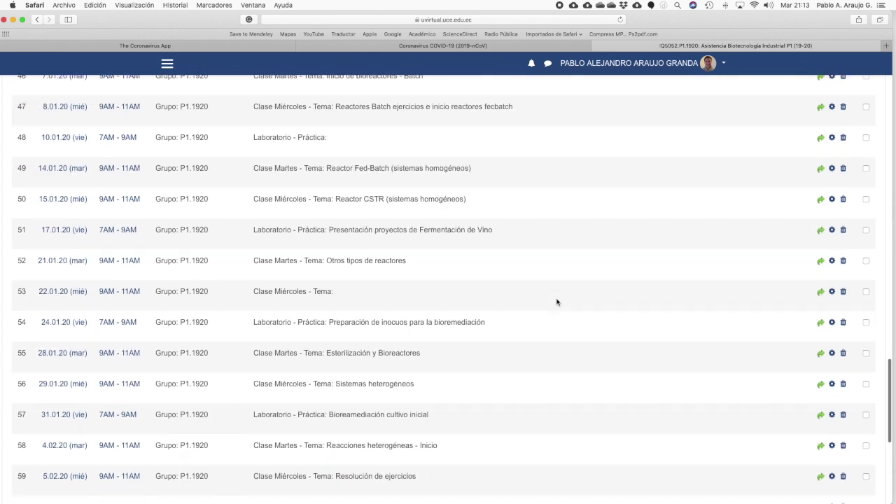
scroll(557, 302, up, 10)
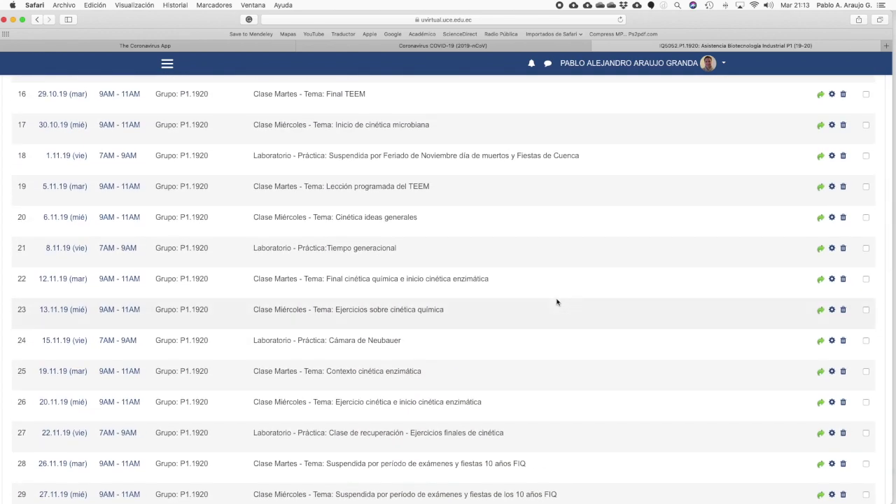
scroll(557, 302, up, 17)
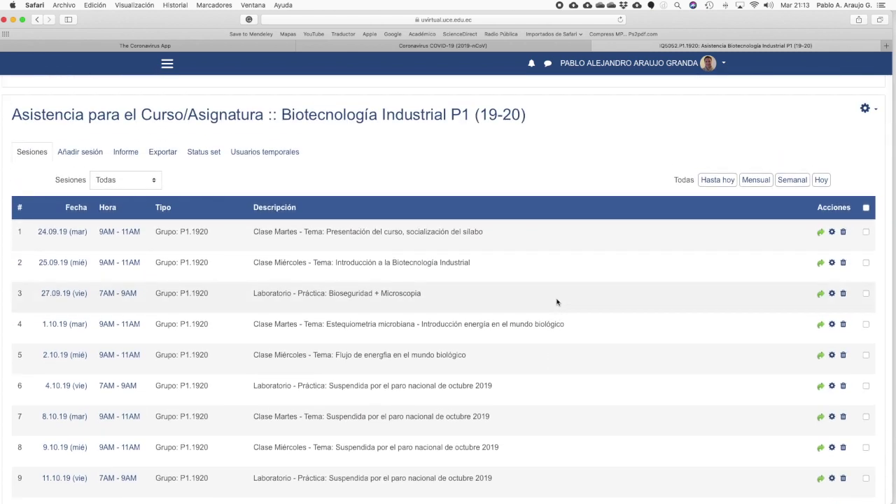
scroll(557, 301, up, 3)
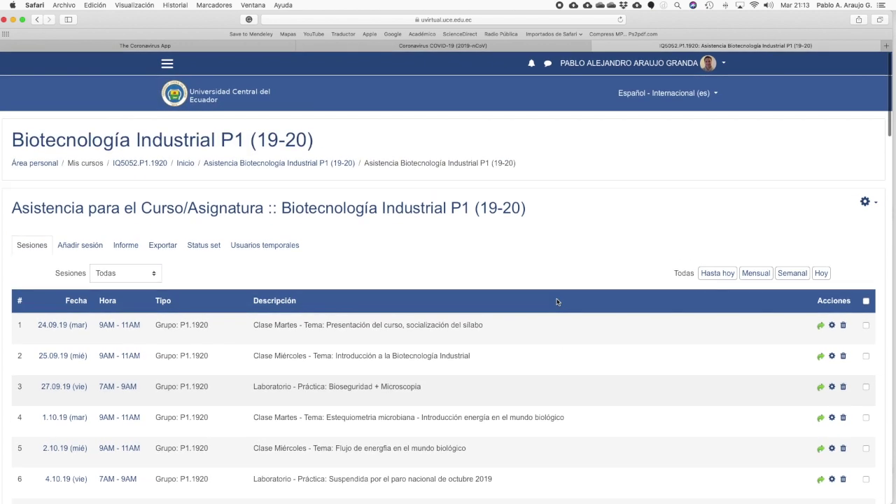
- Open the attendance report and examine each student's marks per session through to the status totals, score and percentage
click(134, 247)
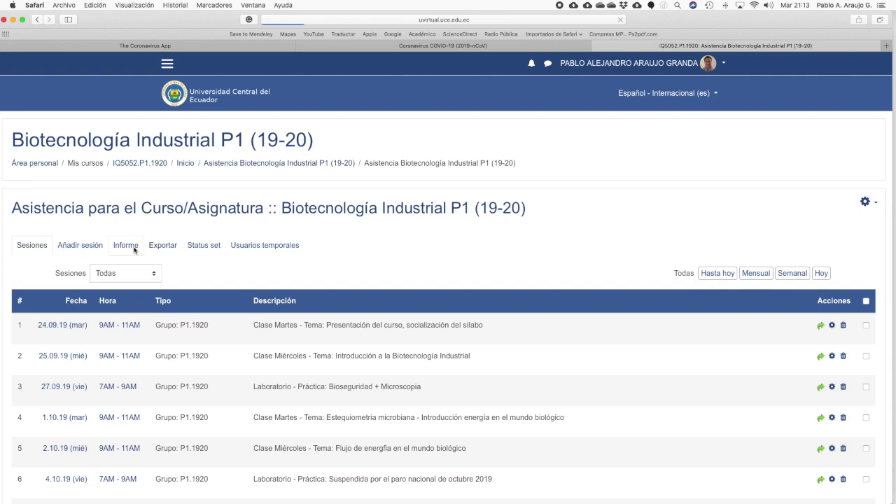
scroll(480, 290, down, 5)
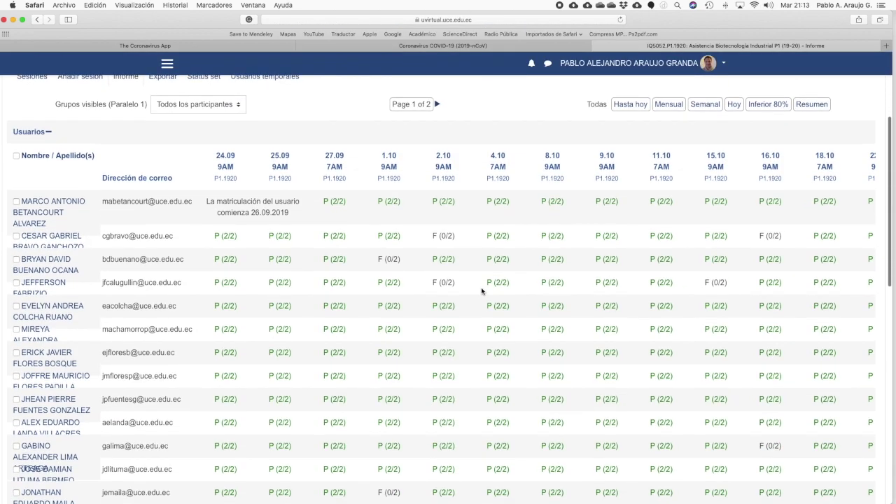
scroll(481, 289, right, 10)
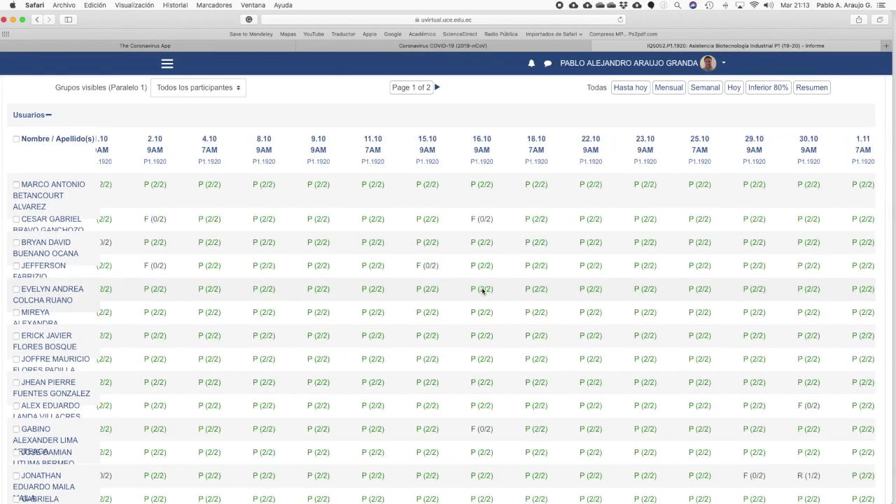
scroll(482, 290, right, 15)
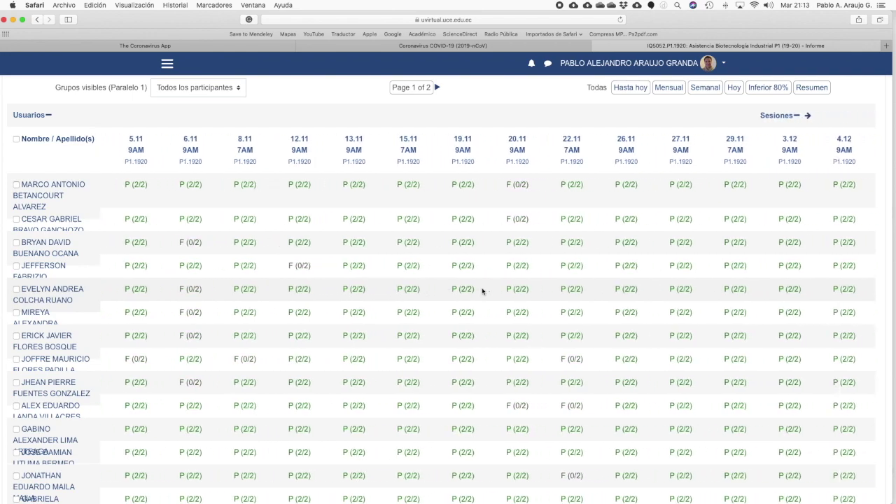
scroll(481, 289, right, 15)
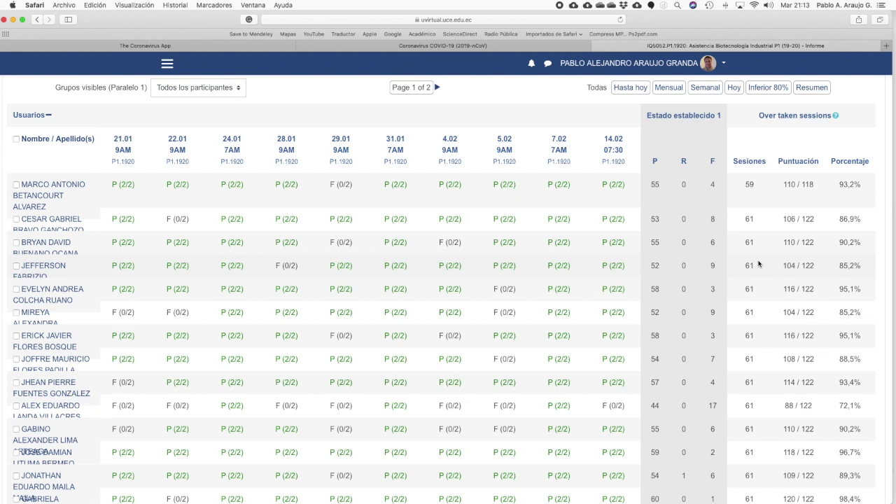
scroll(299, 213, up, 2)
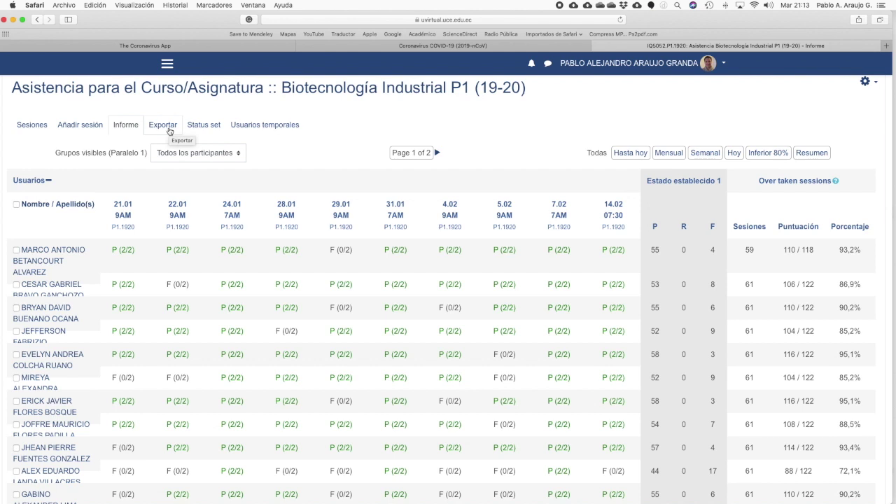
- Open the attendance export form, choose group P1.1920, enable exporting selected users and look through the user list
click(169, 131)
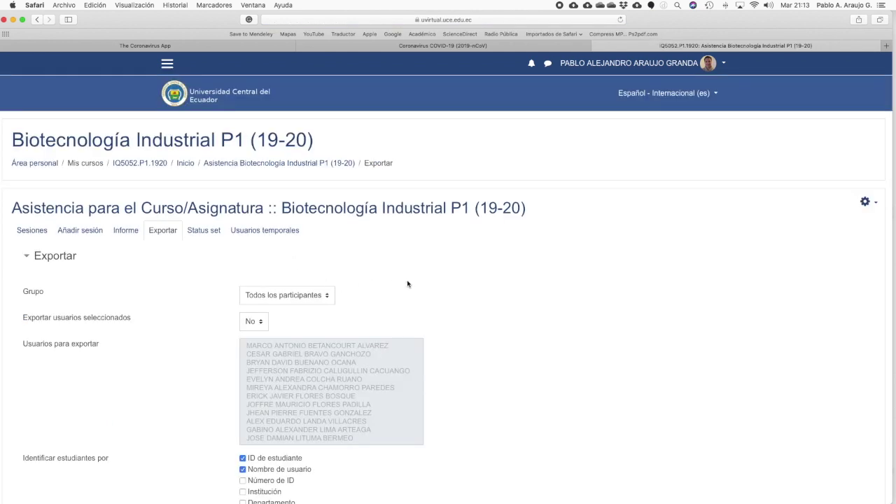
click(325, 295)
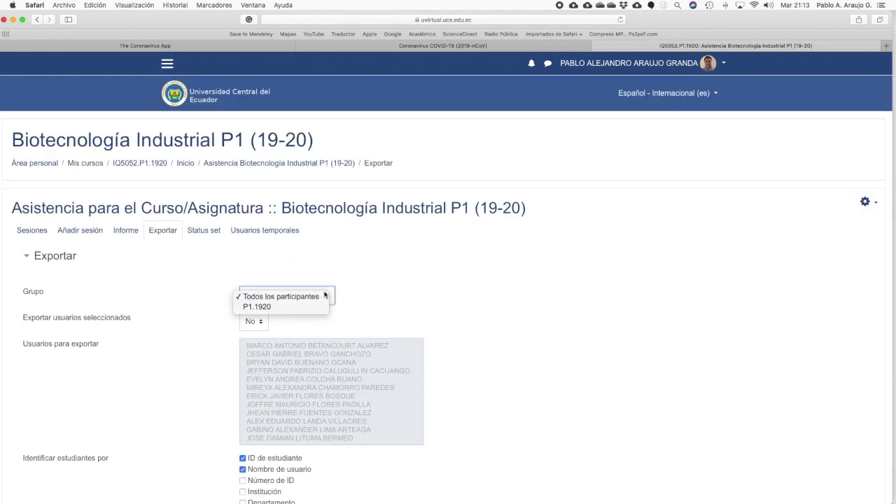
click(294, 309)
click(258, 323)
click(259, 332)
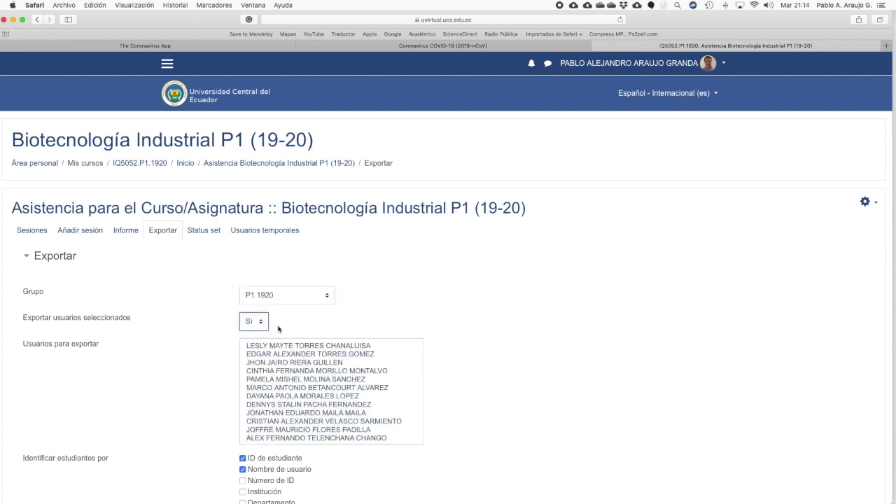
scroll(348, 366, down, 10)
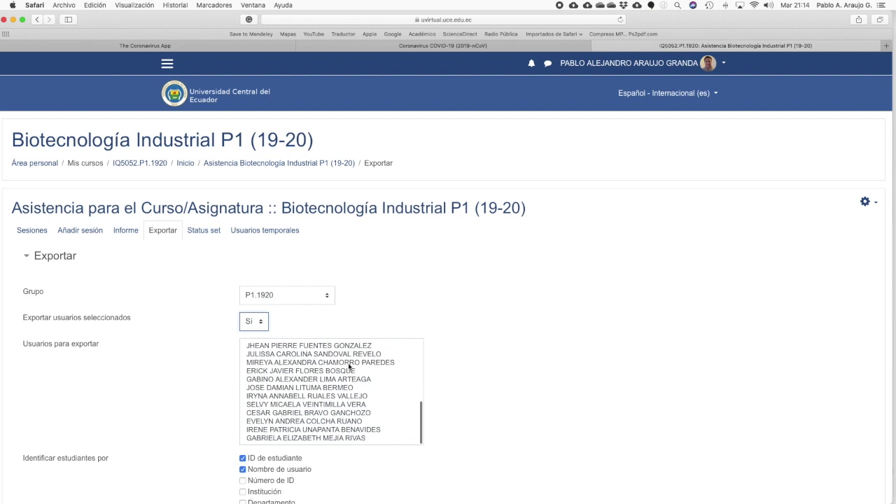
scroll(349, 366, up, 12)
scroll(512, 366, down, 5)
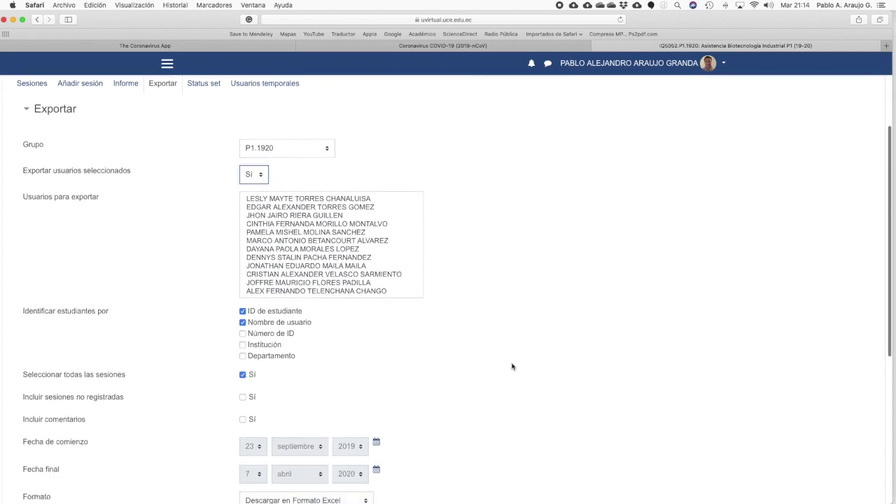
- Set exporting selected users to No and review the remaining identification, session, date and format options of the export
click(261, 131)
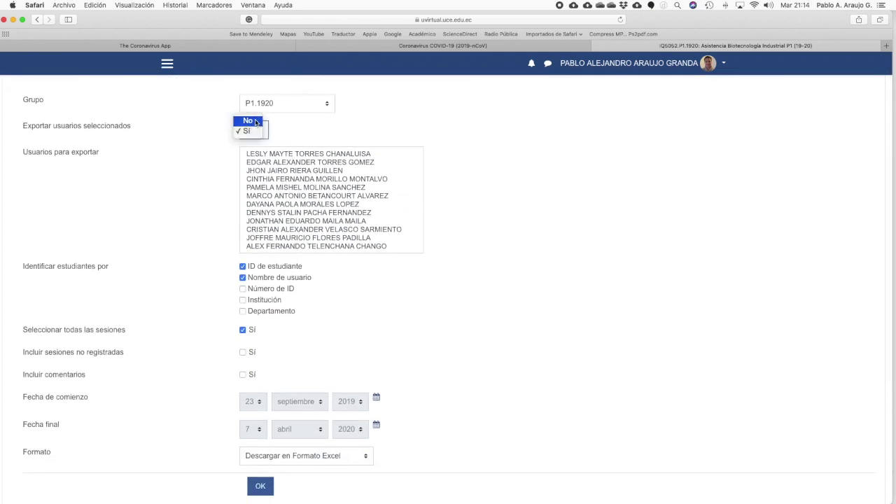
click(253, 120)
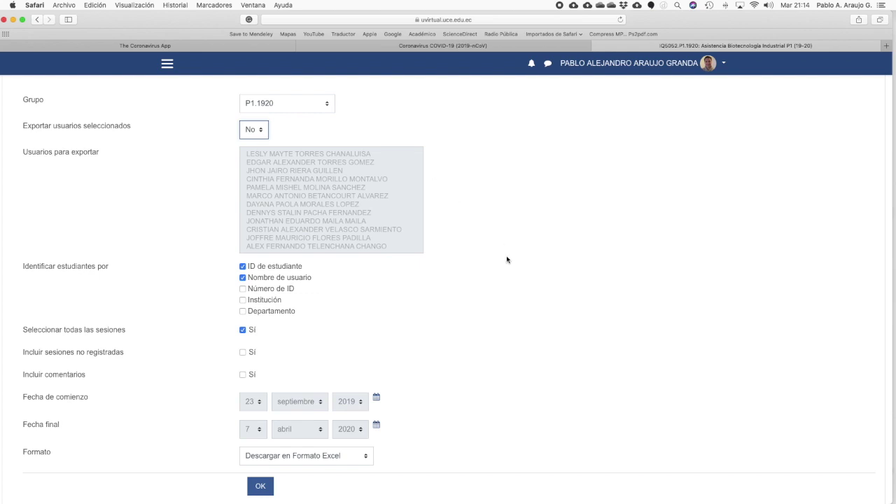
scroll(471, 306, down, 3)
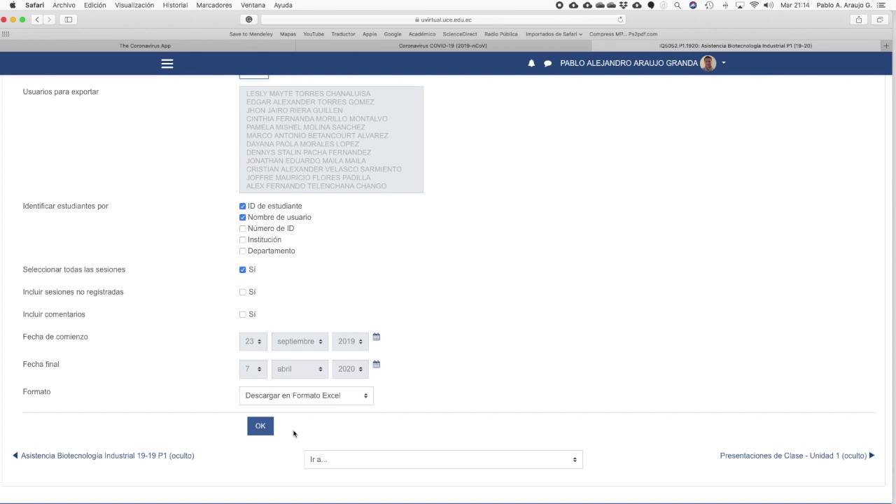
scroll(294, 434, up, 5)
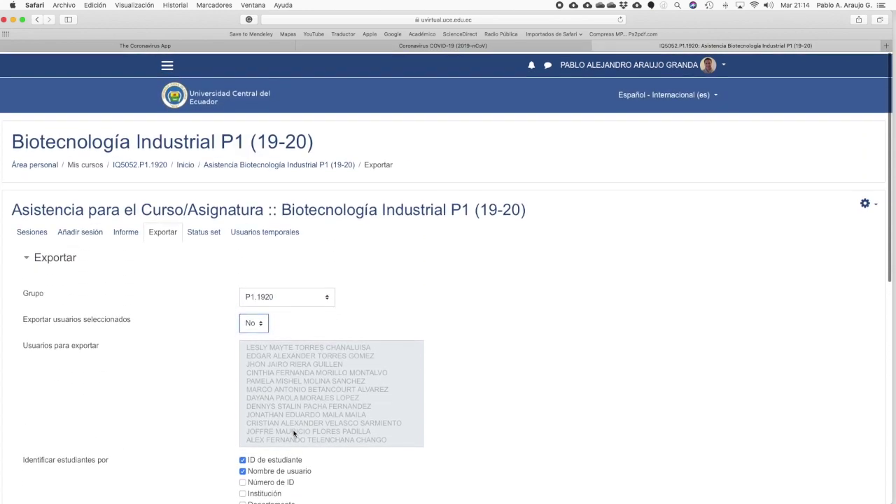
- Leave the export form without exporting, confirm leaving the page, and return to the session list
click(42, 233)
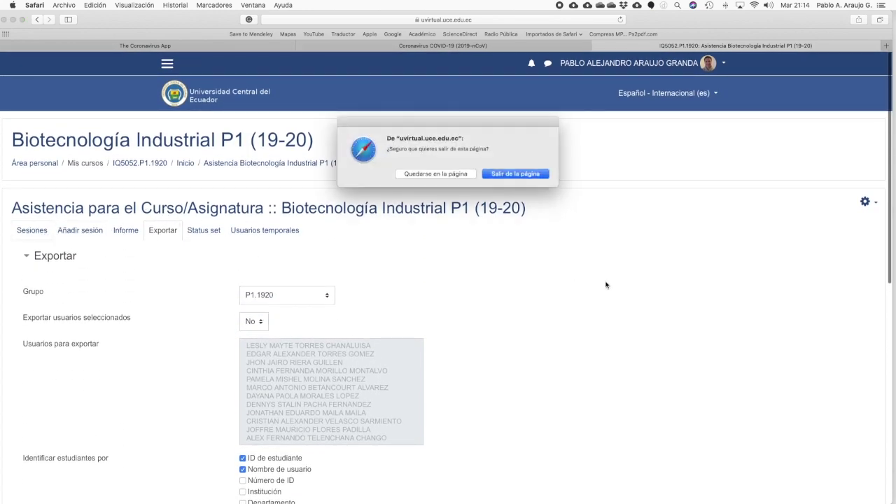
click(486, 174)
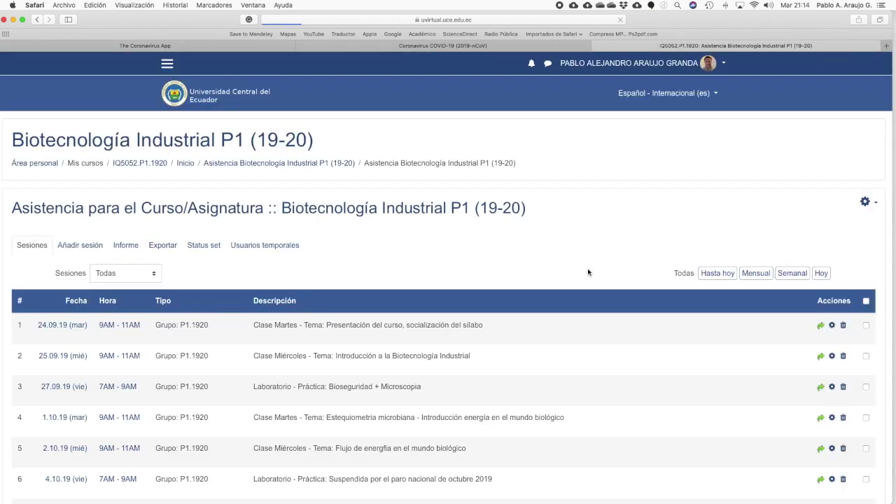
scroll(588, 272, down, 3)
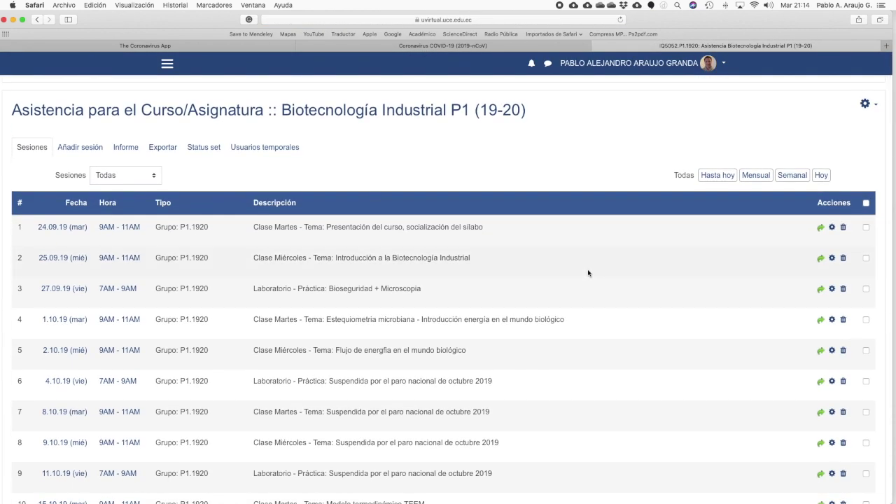